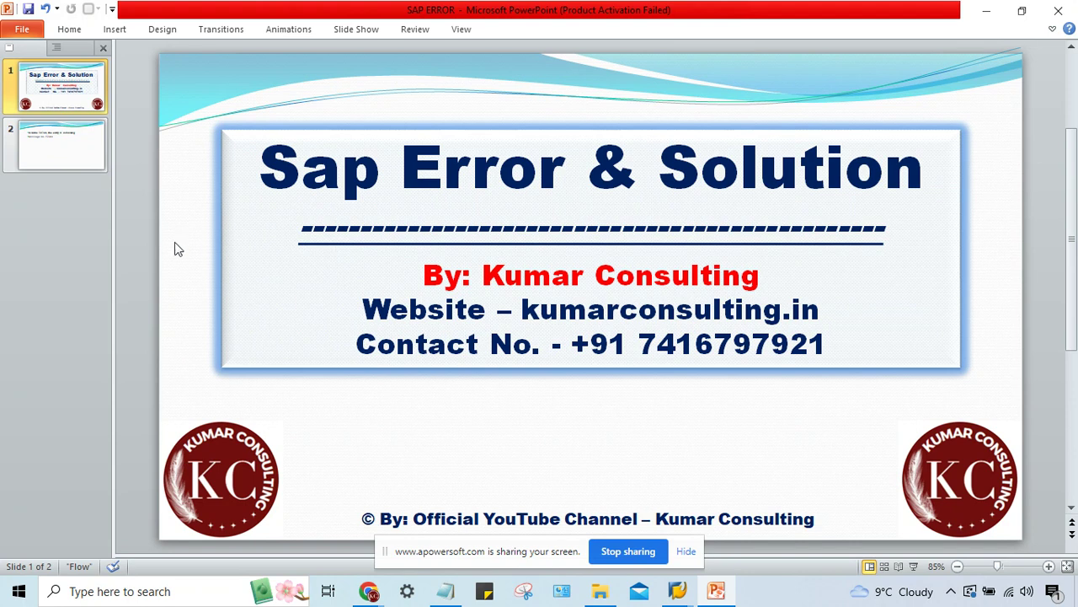
Show slide 2 with the T074U entry K missing error, message FZ310.
left_click(59, 140)
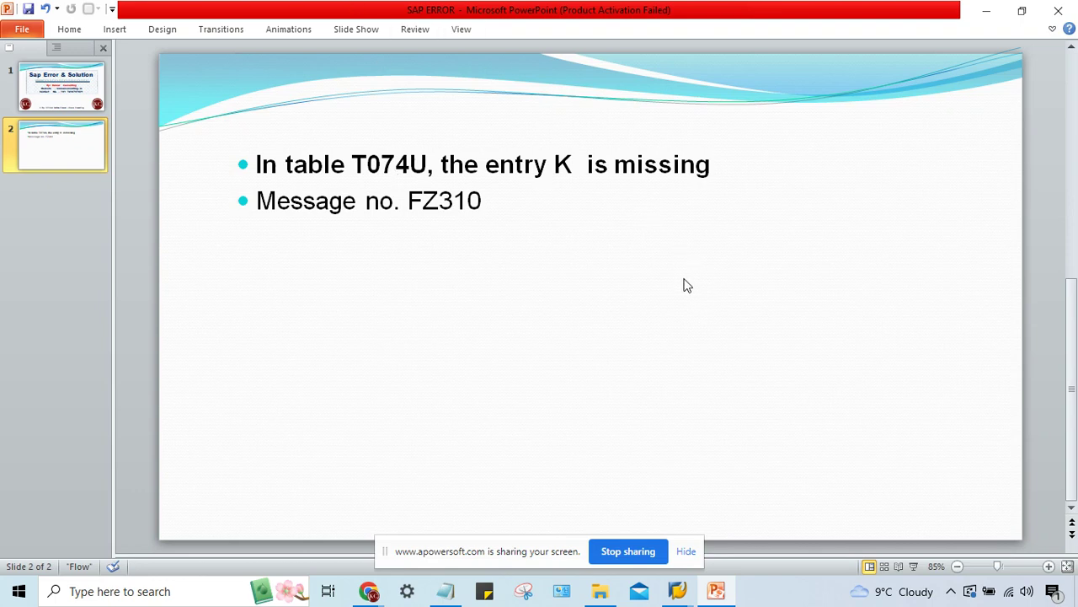
Open transaction F110 for automatic payment transactions in SAP Easy Access.
mouse_move(687, 596)
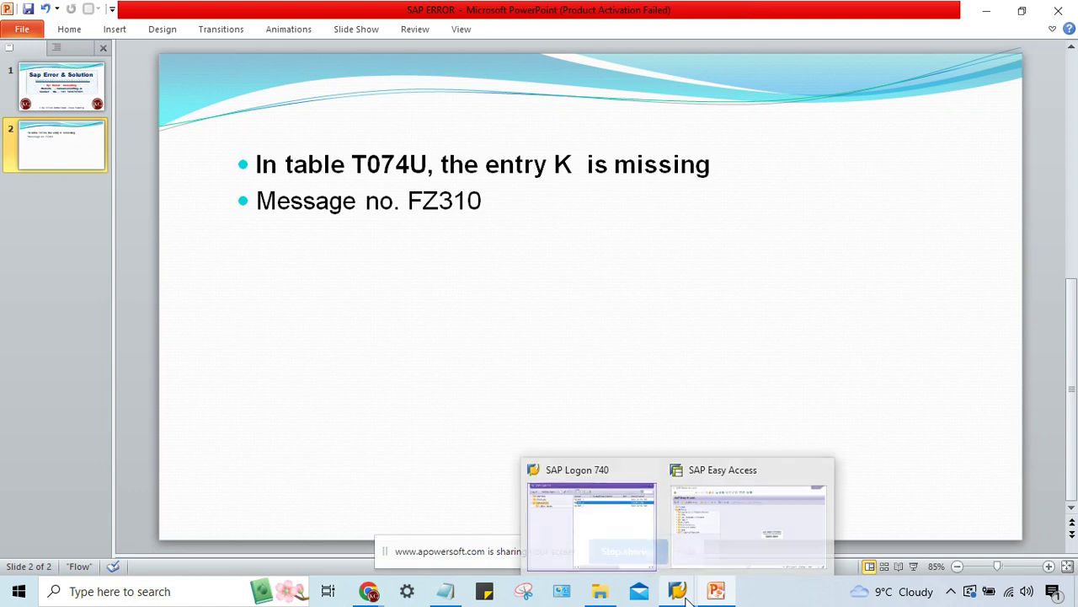
left_click(770, 539)
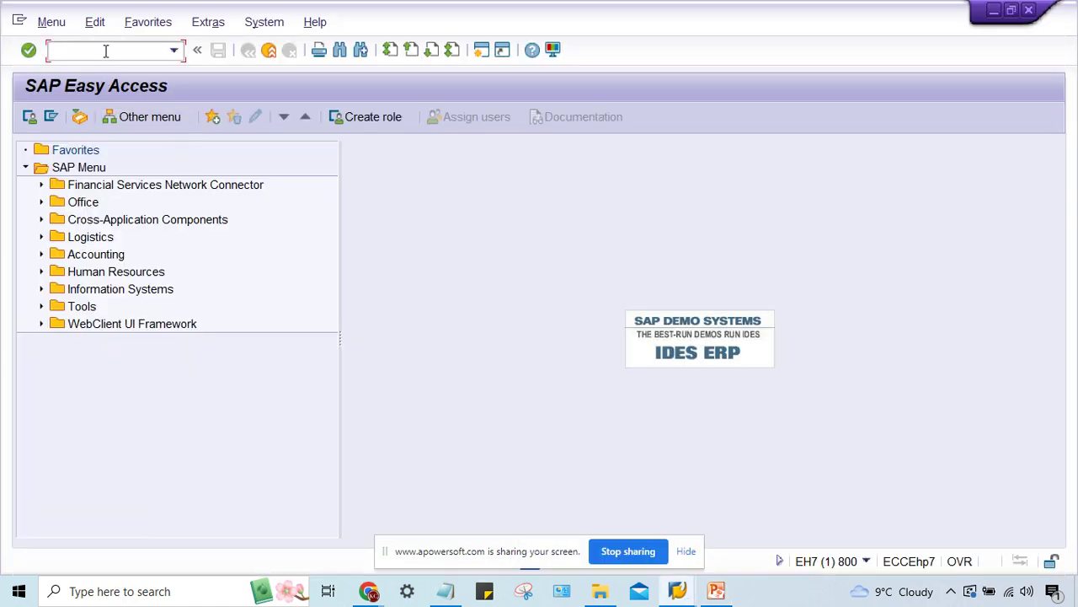
type("F110")
key("Return")
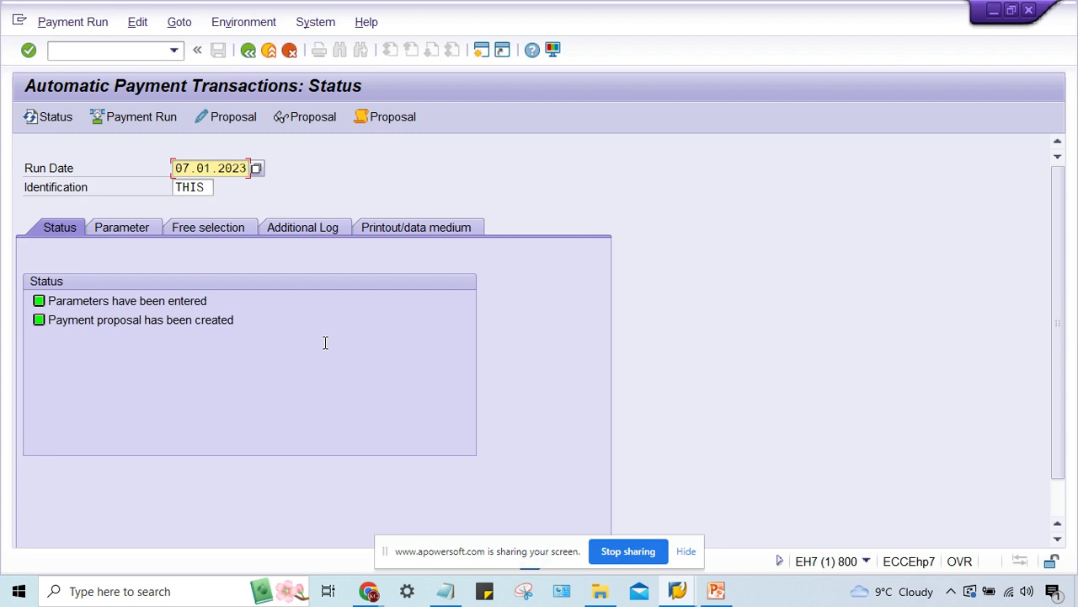
Select payment run 07.01.2023 THIS and display its proposal job log.
left_click(193, 188)
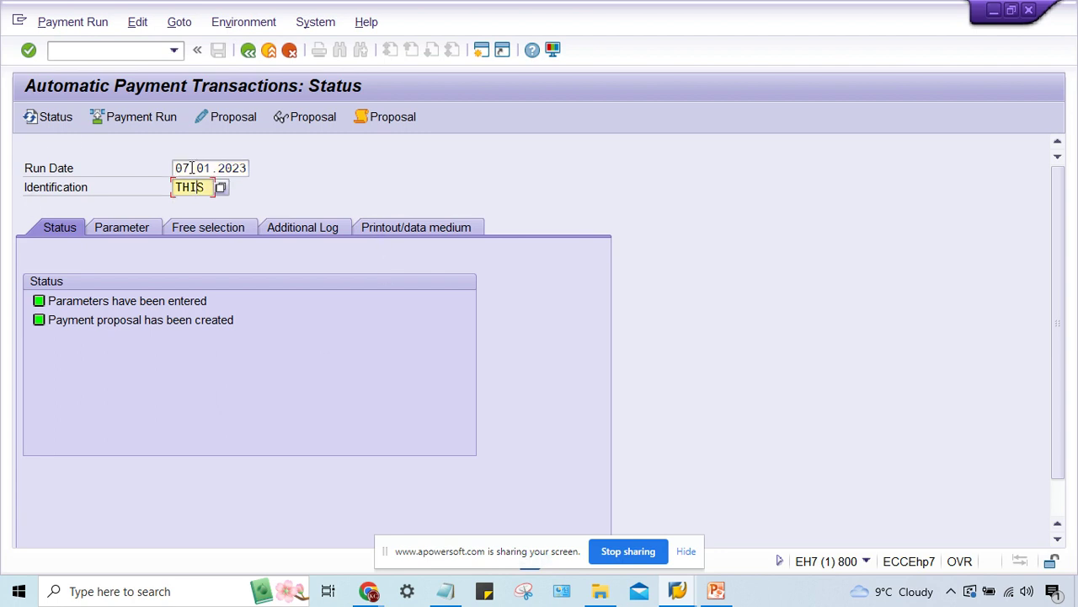
left_click(192, 167)
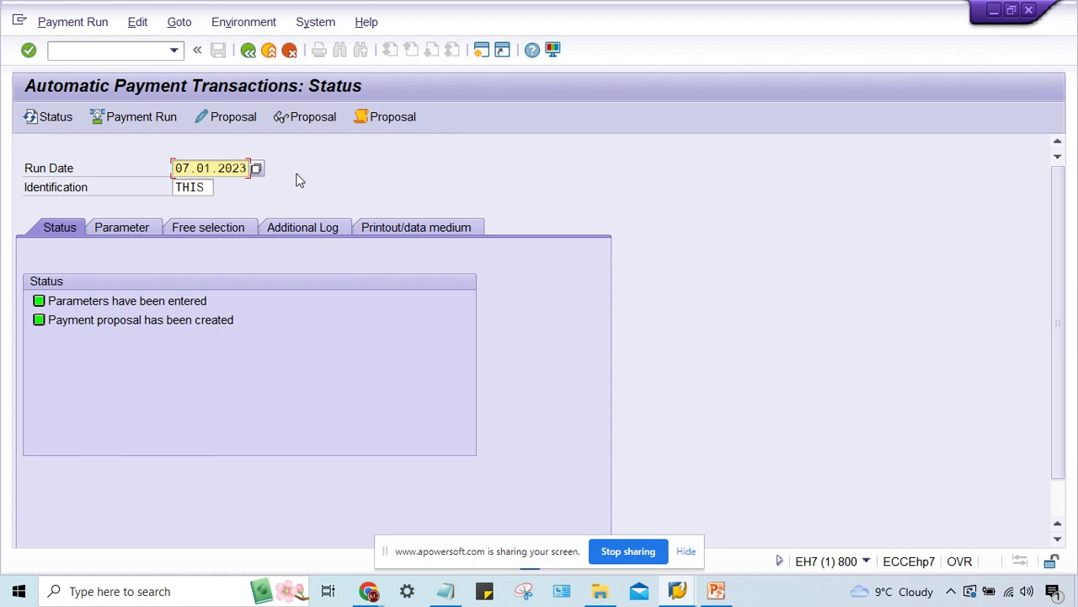
left_click(342, 175)
key("F4")
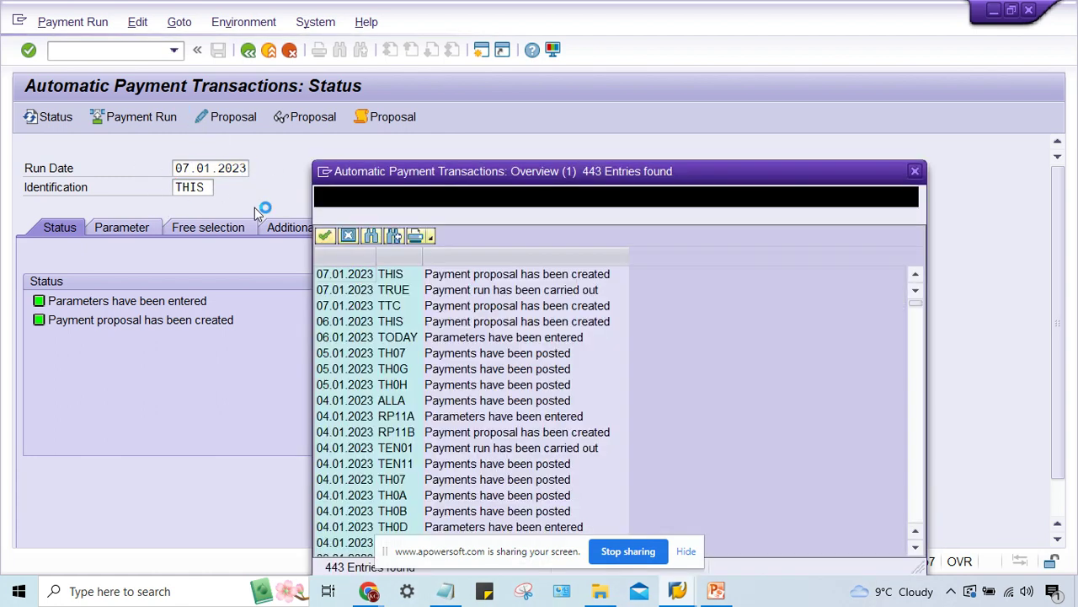
double_click(376, 280)
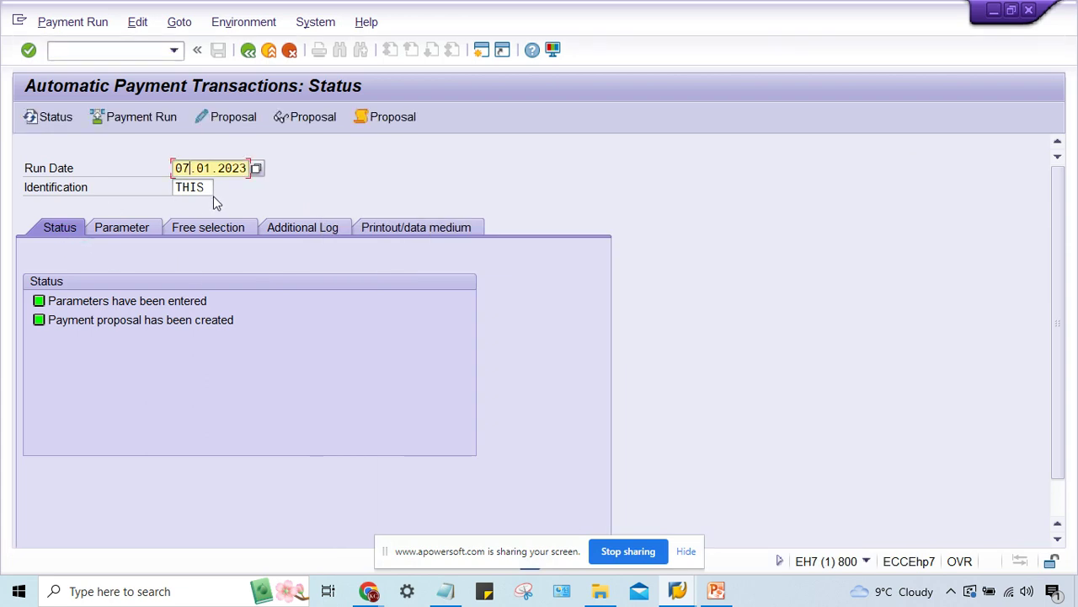
left_click(376, 117)
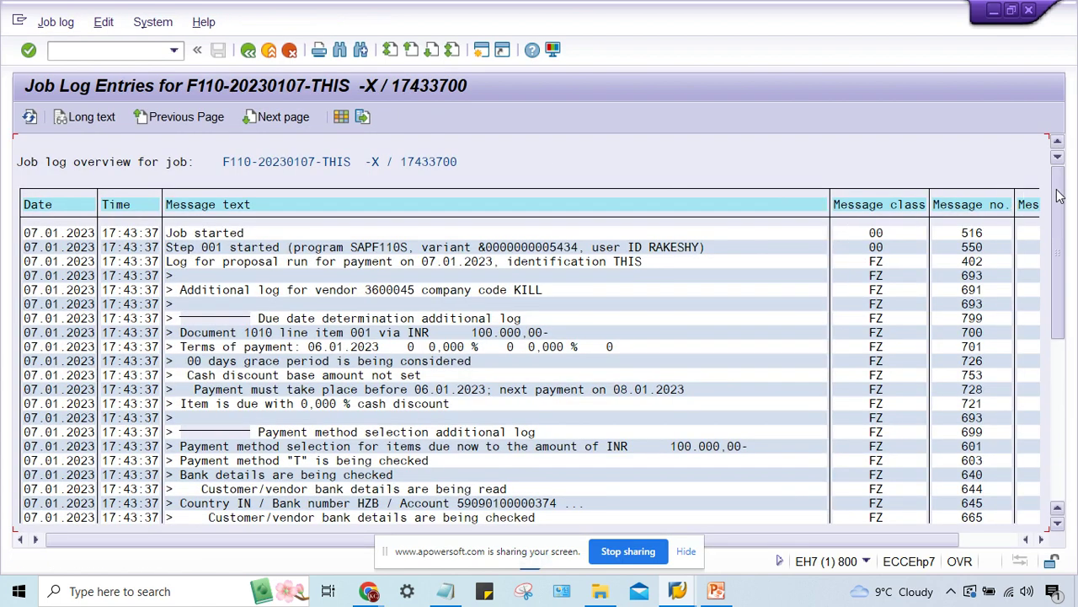
left_click_drag(1060, 223, 1058, 364)
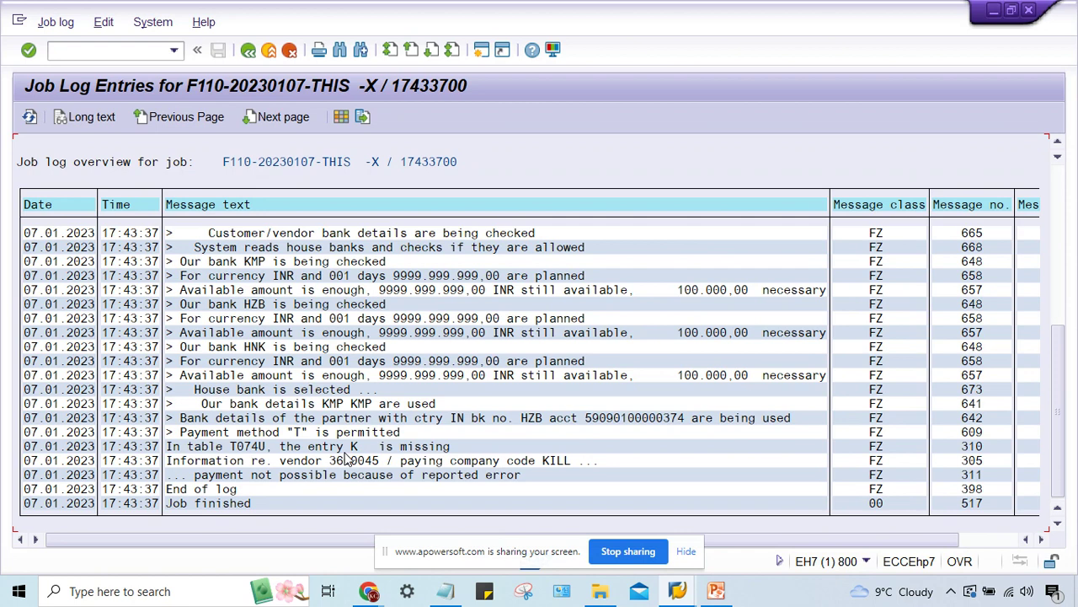
double_click(314, 446)
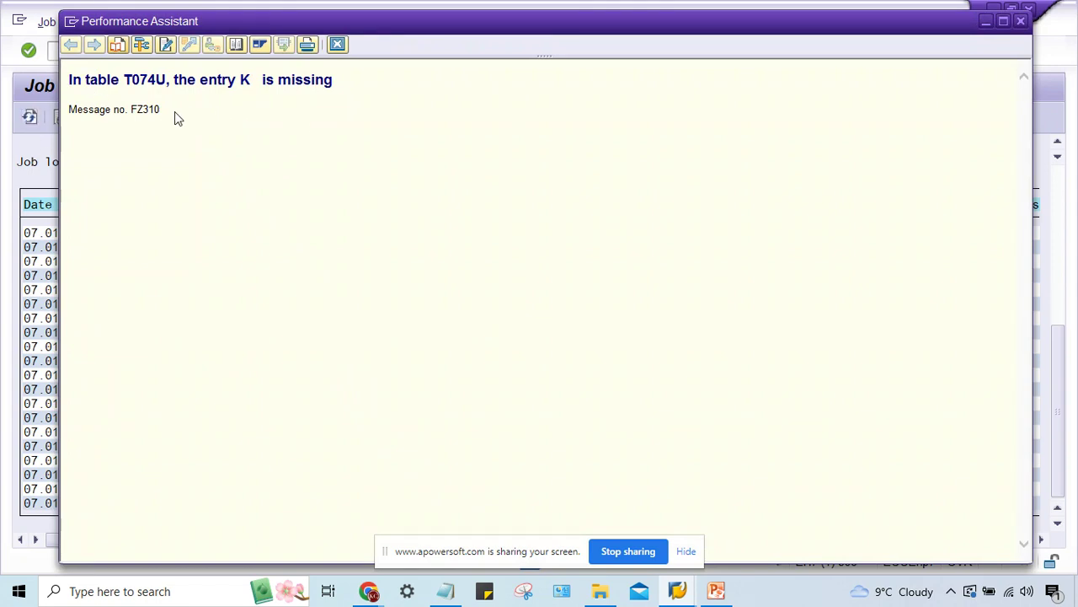
left_click_drag(174, 116, 58, 90)
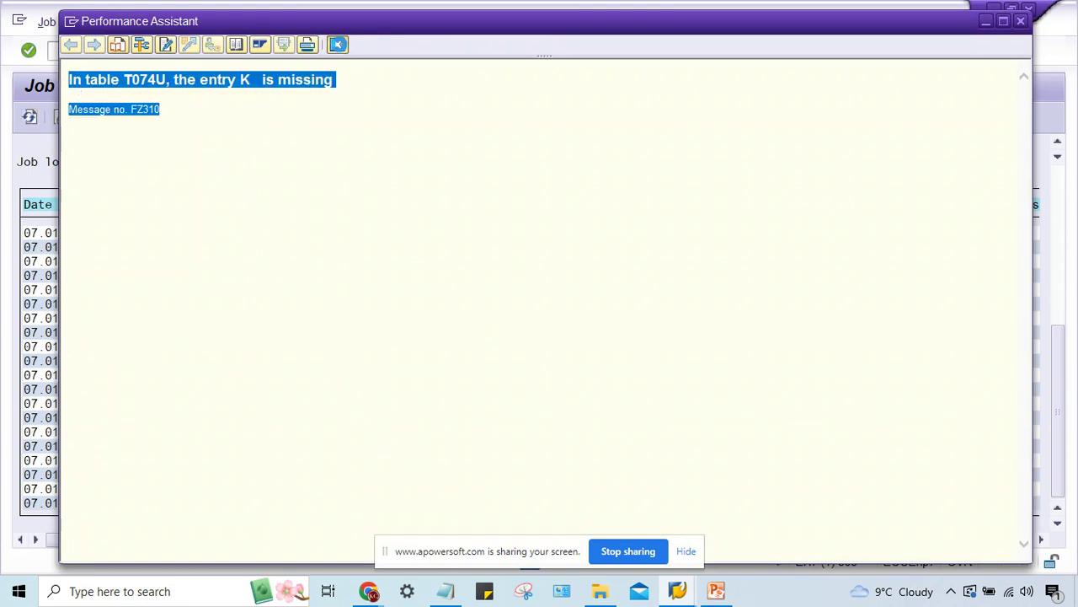
left_click(337, 44)
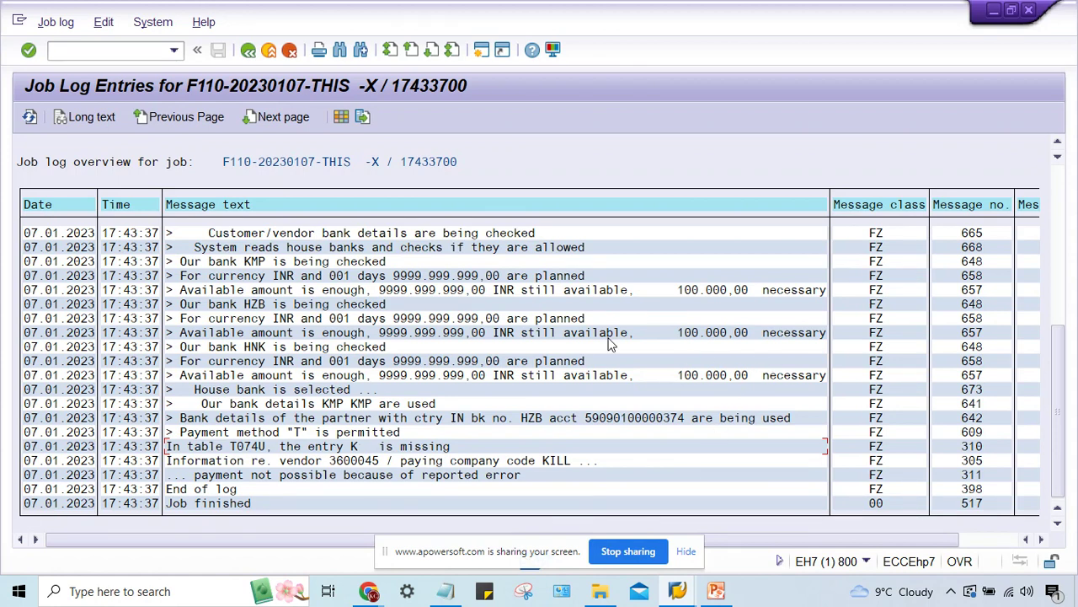
Return to the payment run status screen and display the proposal payments.
left_click(246, 51)
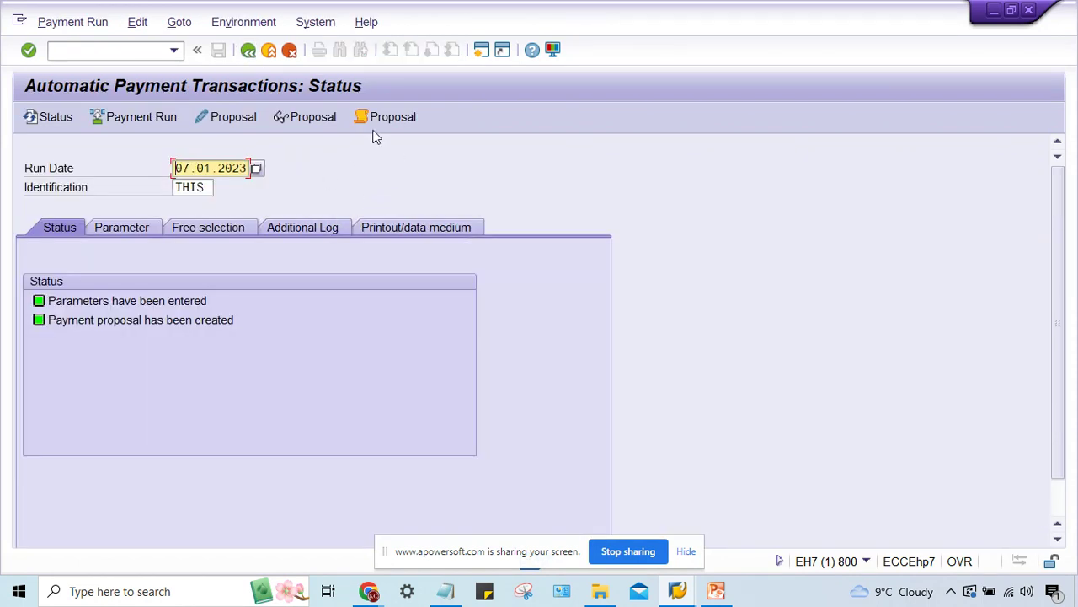
left_click(298, 125)
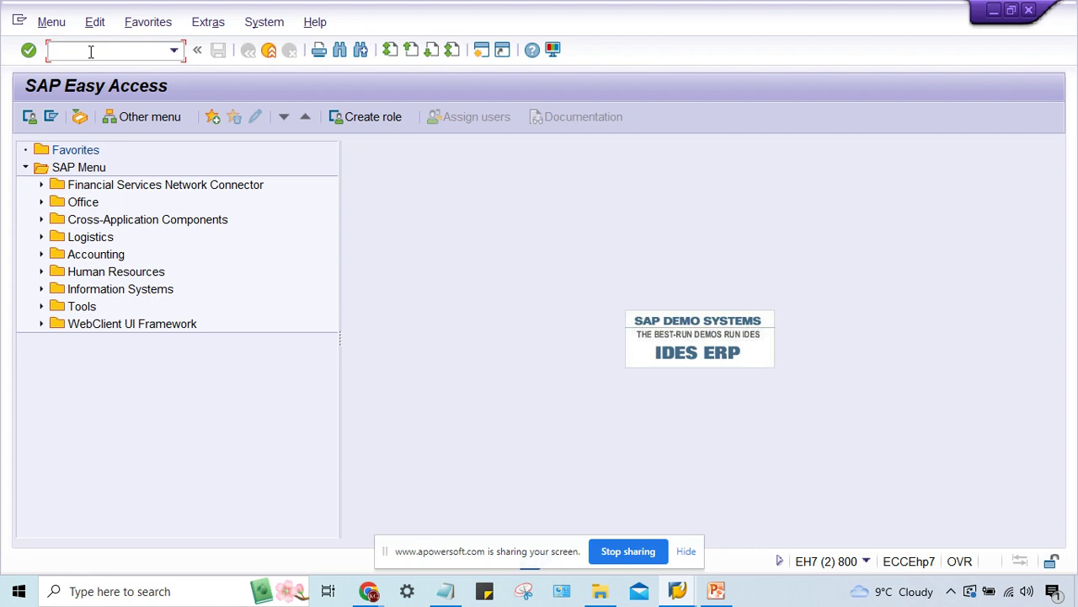
Open the OB41 posting keys list and view posting key 25 Outgoing payment's details.
type("41")
key("Return")
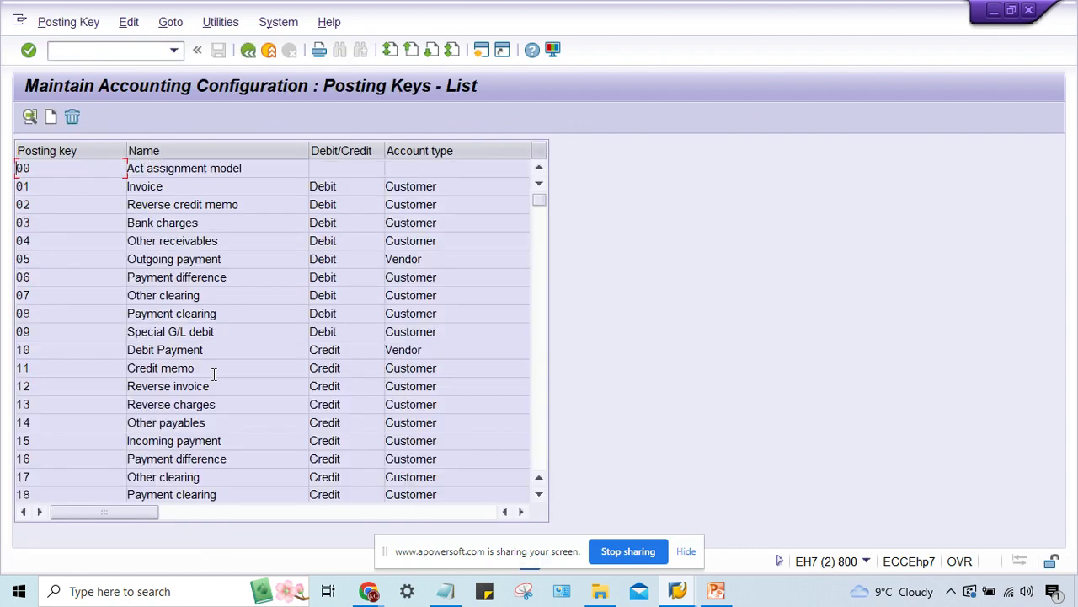
left_click(539, 405)
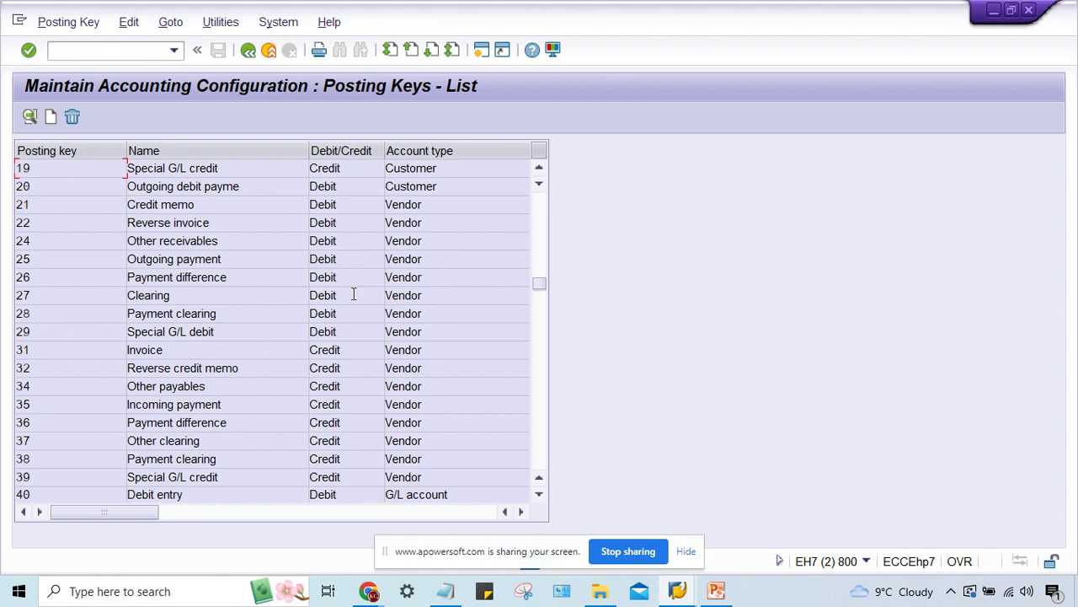
left_click(120, 255)
left_click(260, 256)
left_click(77, 256)
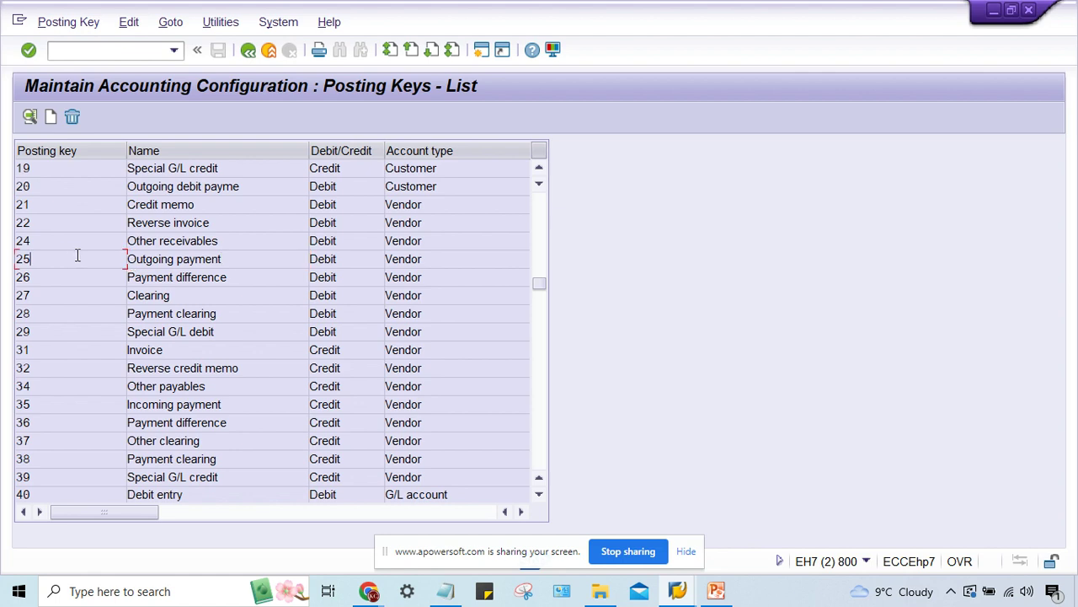
double_click(238, 263)
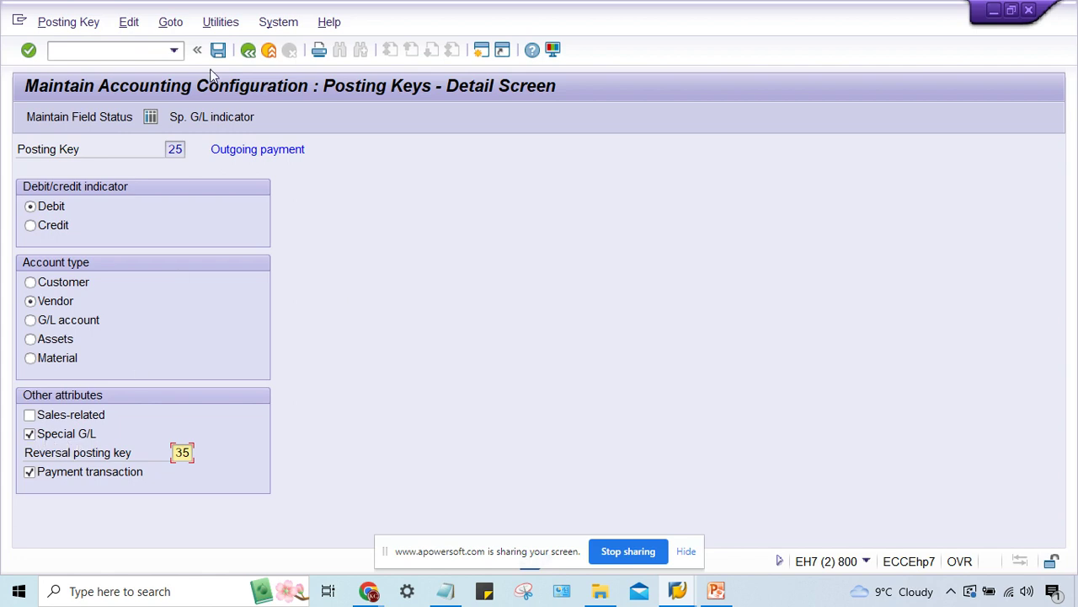
Return to the posting keys list and mark the row for key 25 Outgoing payment.
left_click(247, 50)
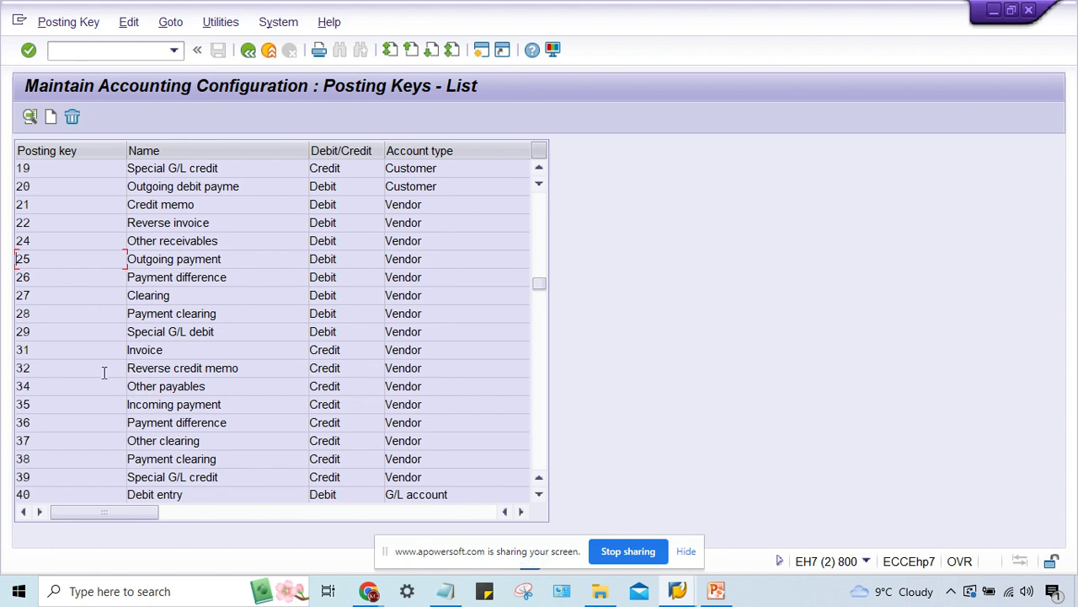
left_click(248, 260)
left_click(339, 260)
left_click(420, 260)
left_click_drag(217, 331, 127, 332)
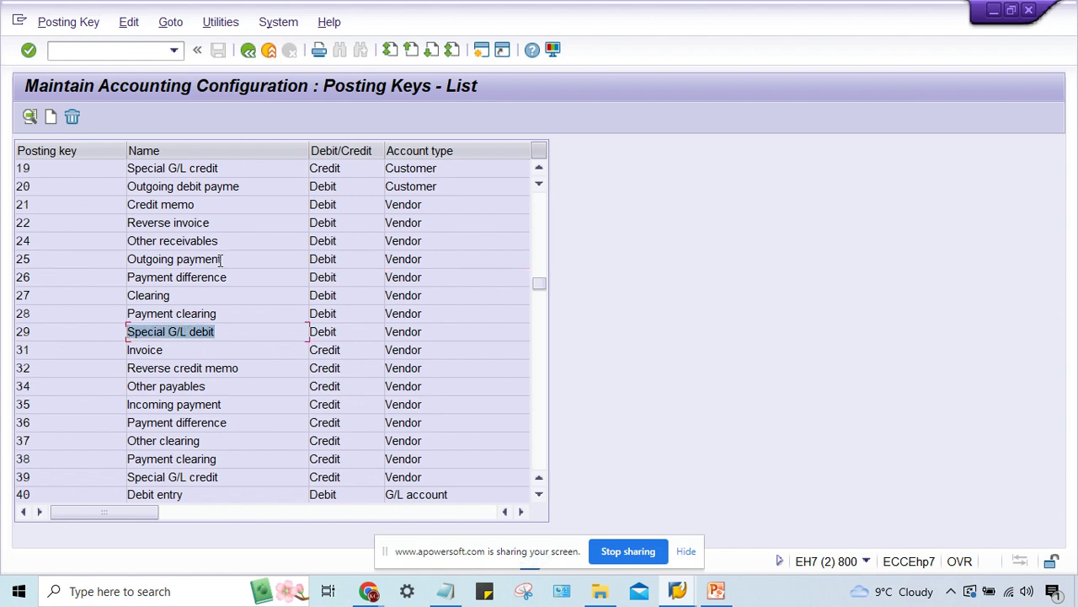
left_click_drag(220, 260, 101, 270)
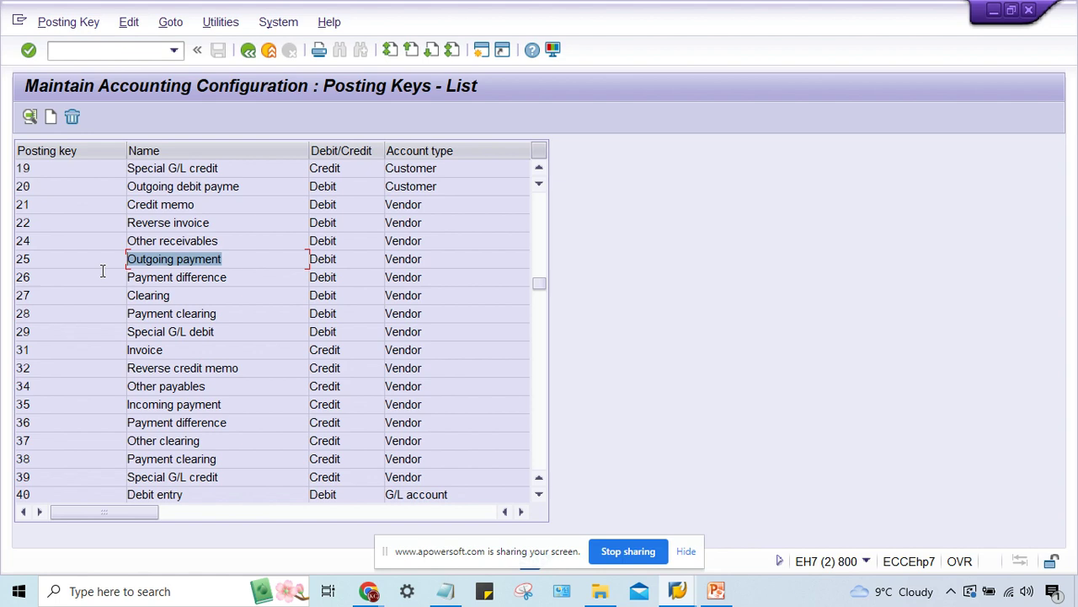
Uncheck Special G/L on posting key 25 and save under the customizing request.
double_click(192, 261)
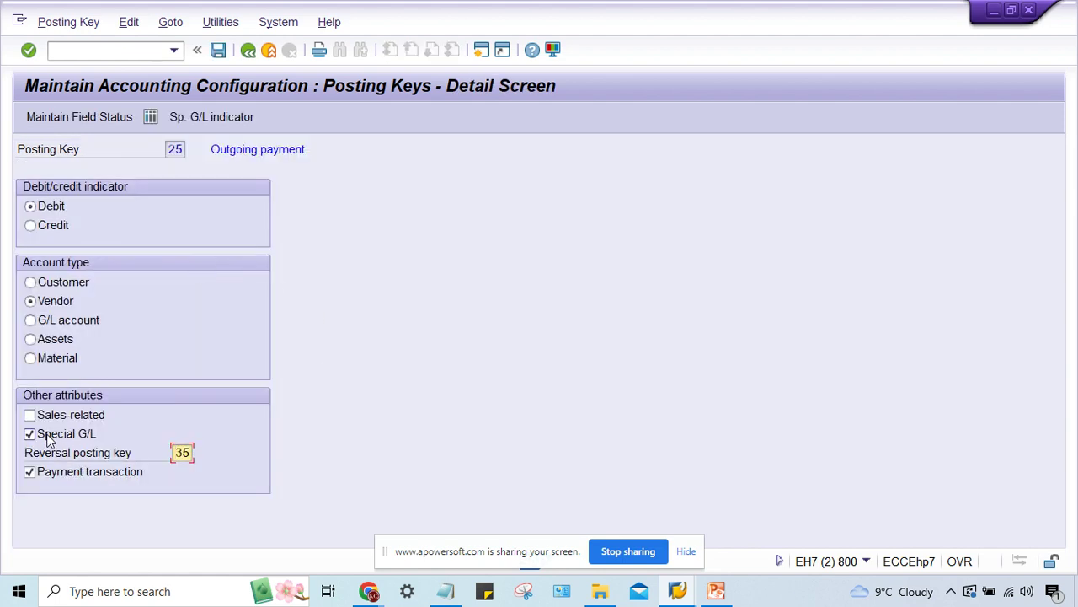
left_click(48, 436)
key("ctrl+s")
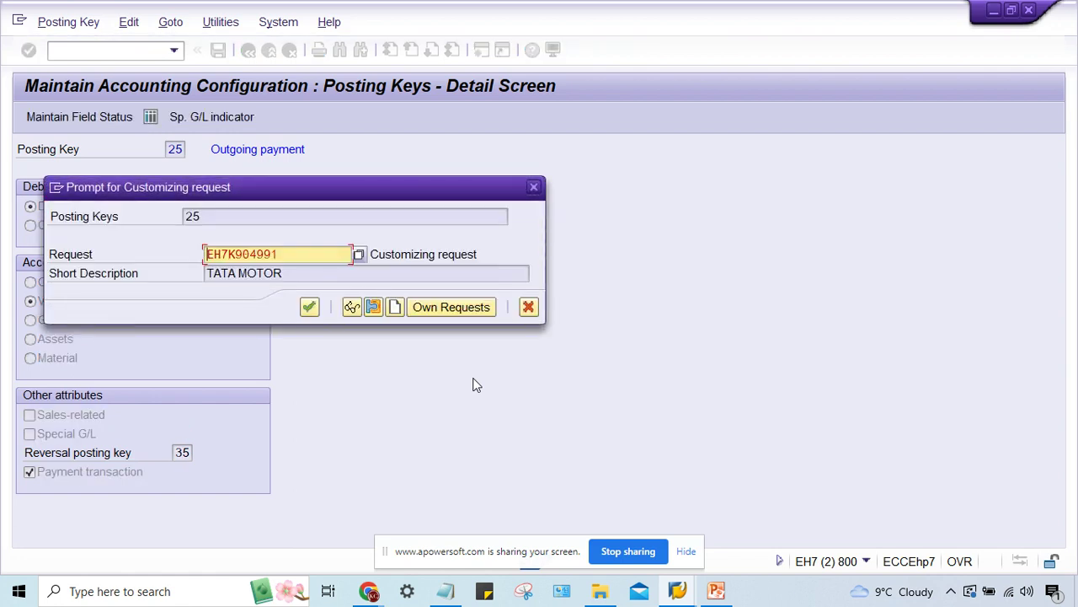
key("Return")
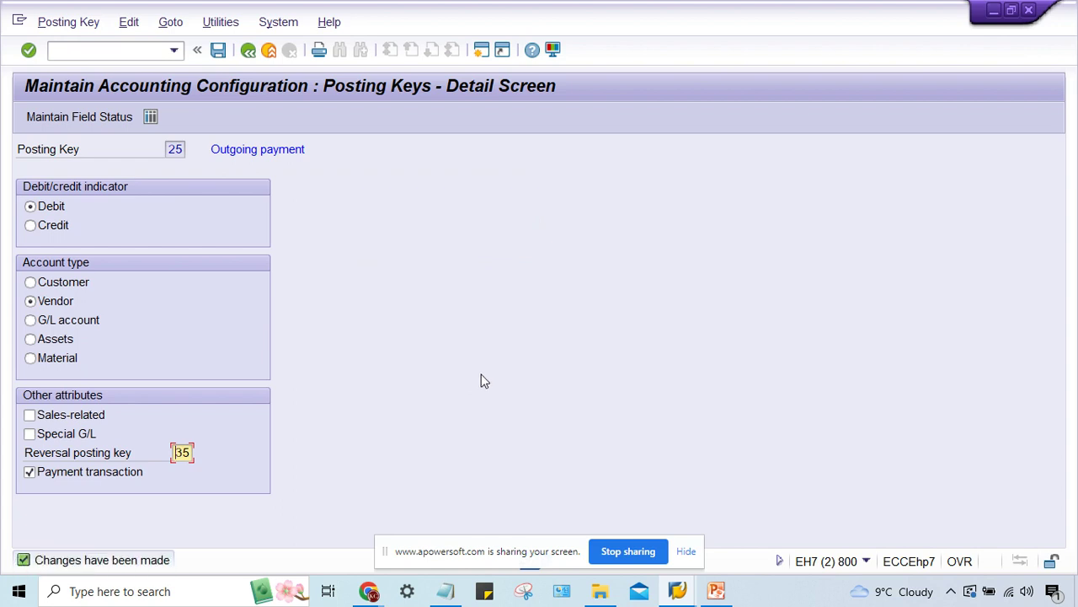
Delete the existing payment proposal for the 07.01.2023 THIS run.
left_click(678, 590)
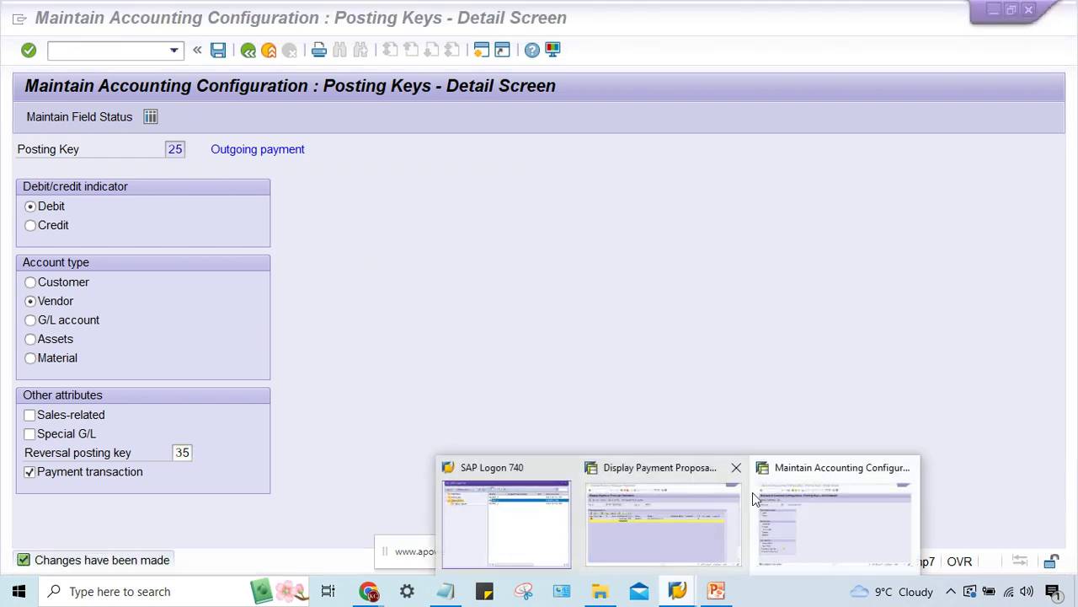
left_click(664, 520)
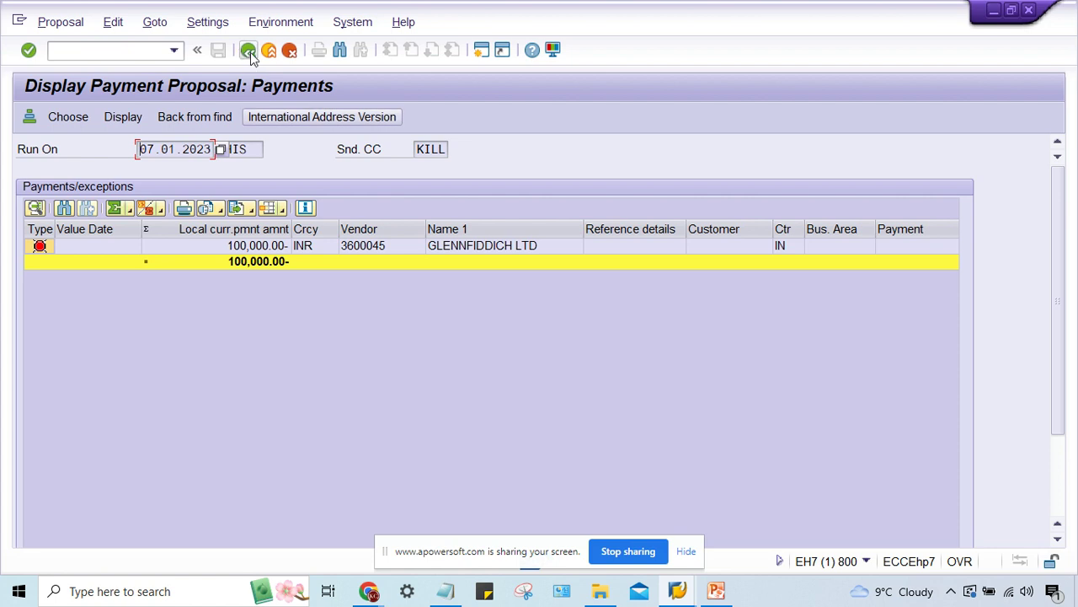
key("F3")
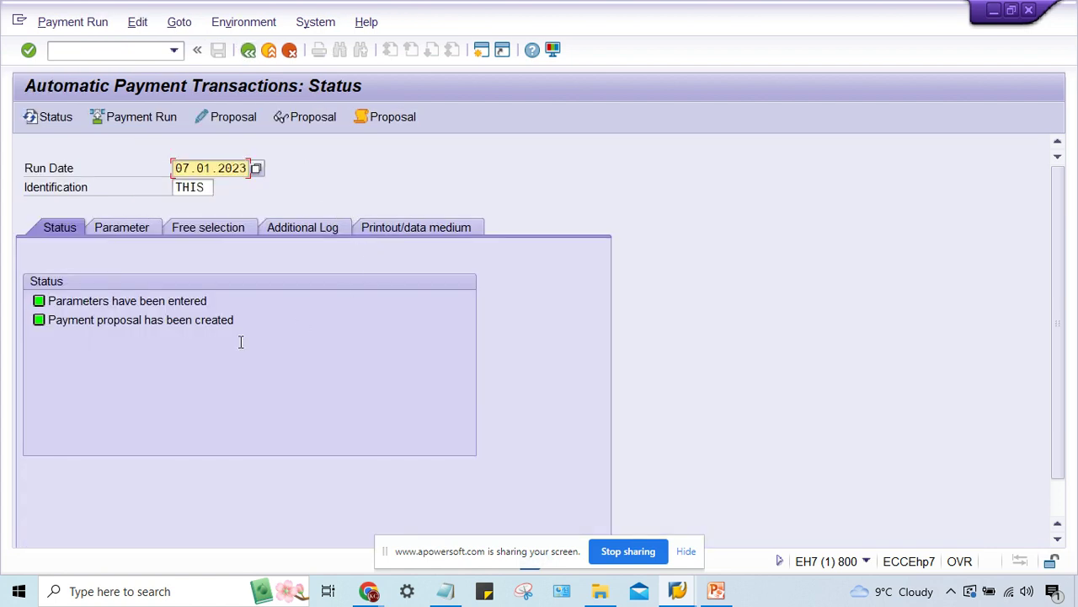
left_click(135, 23)
mouse_move(160, 65)
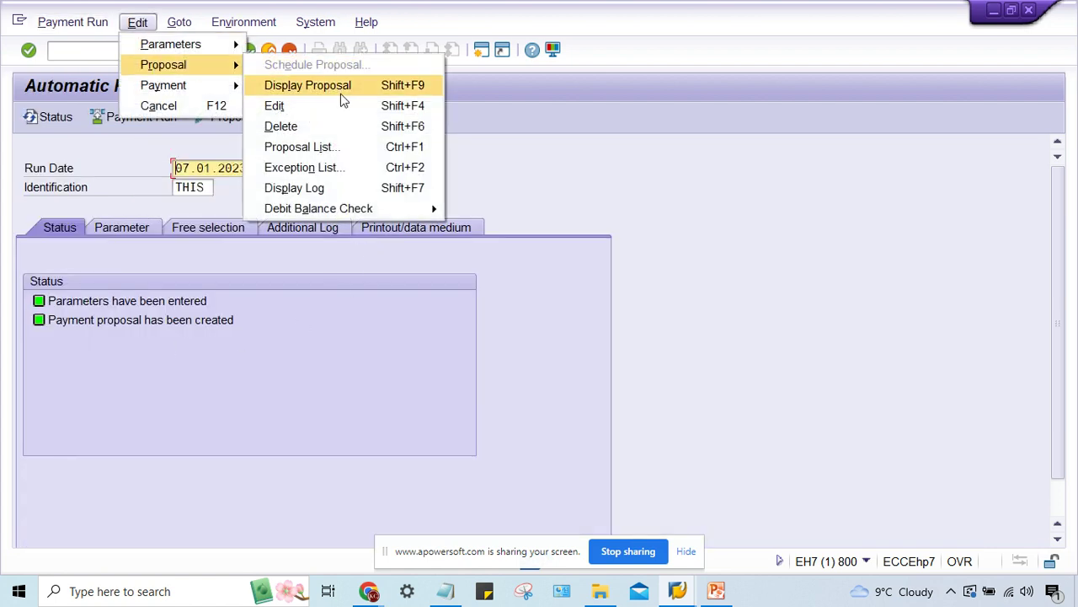
left_click(280, 126)
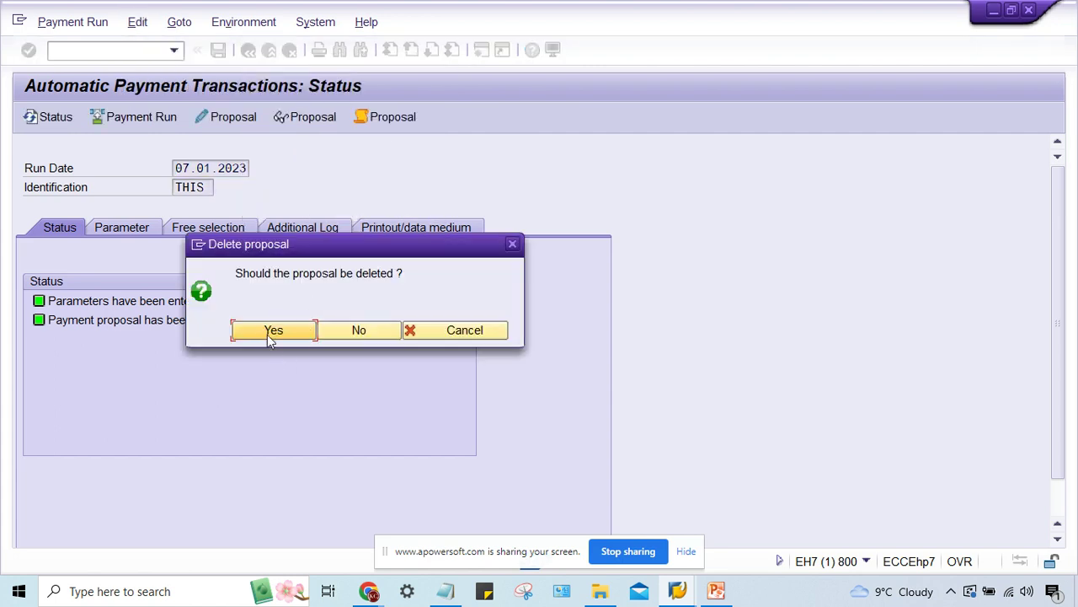
left_click(270, 328)
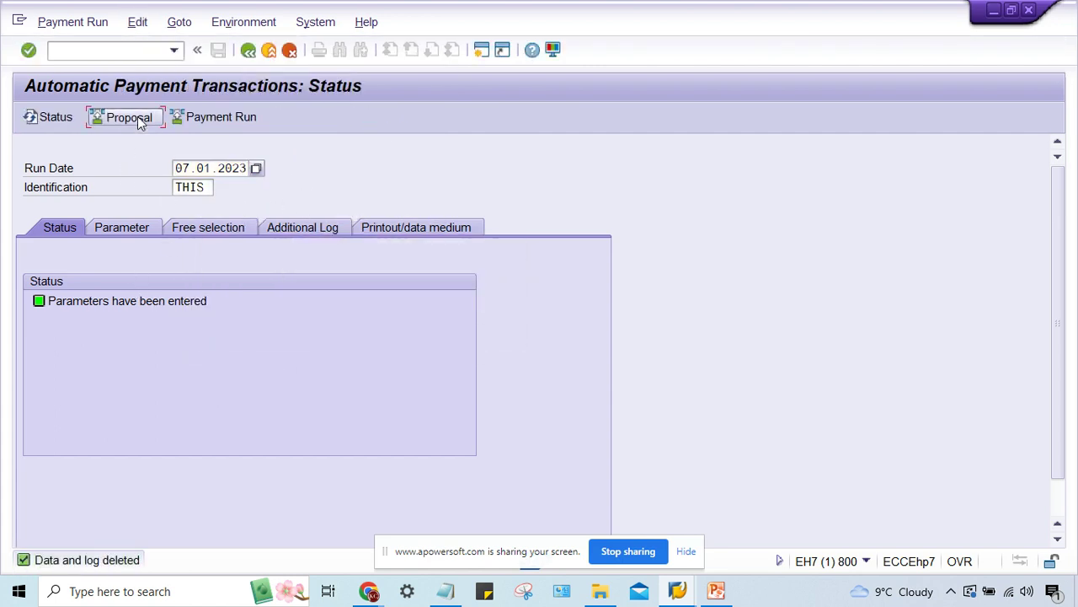
Rerun the payment proposal with Start immediately and refresh its status.
left_click(129, 116)
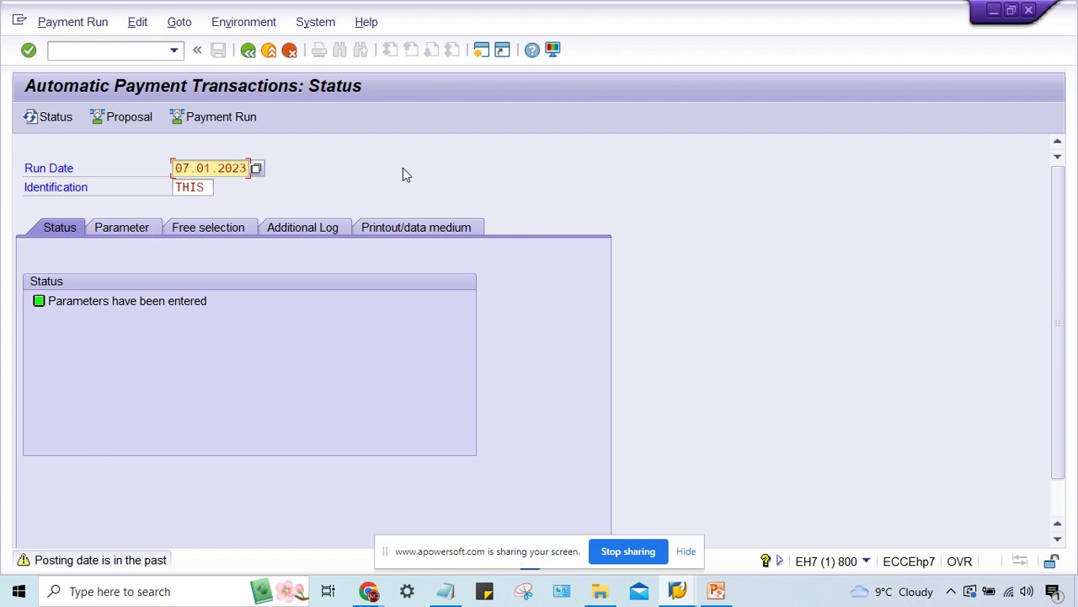
key("Return")
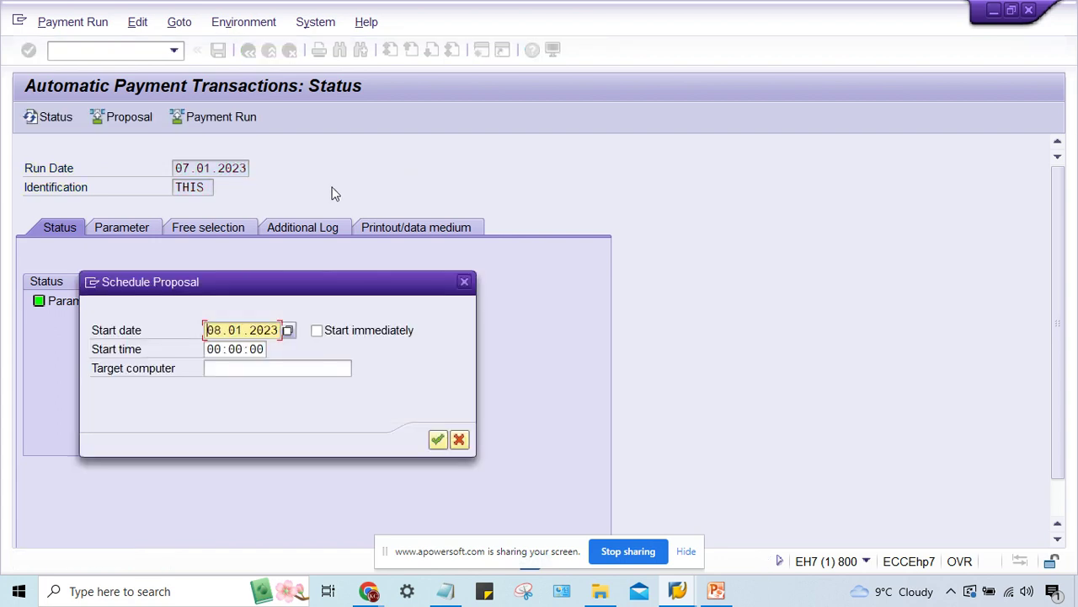
left_click(326, 330)
key("Return")
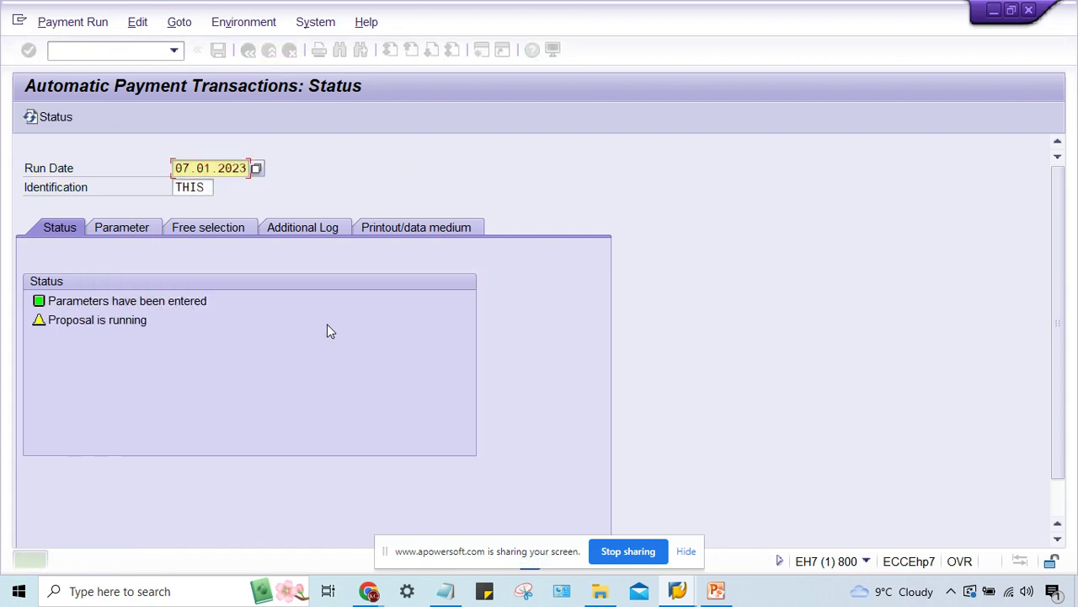
key("Return")
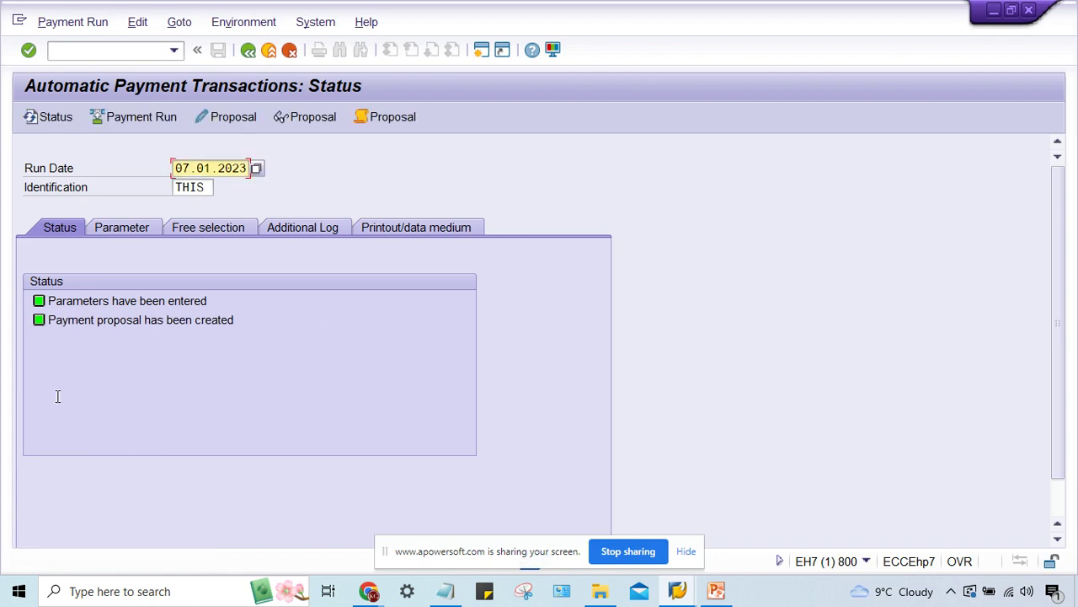
Display the new proposal job log down to document F110000001 and 'Job finished'.
left_click(387, 116)
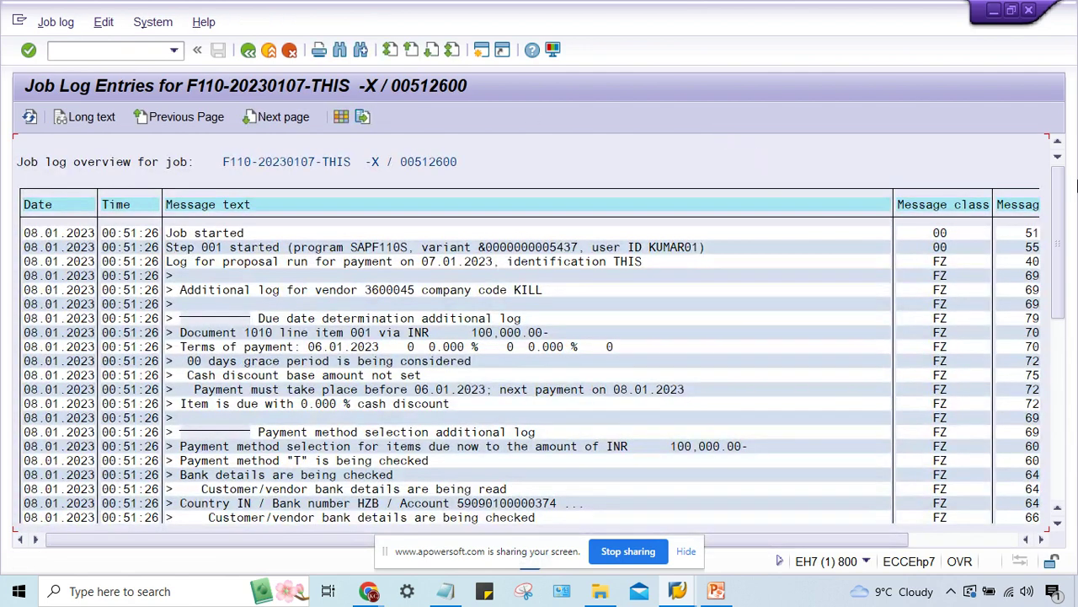
left_click_drag(1058, 221, 1053, 379)
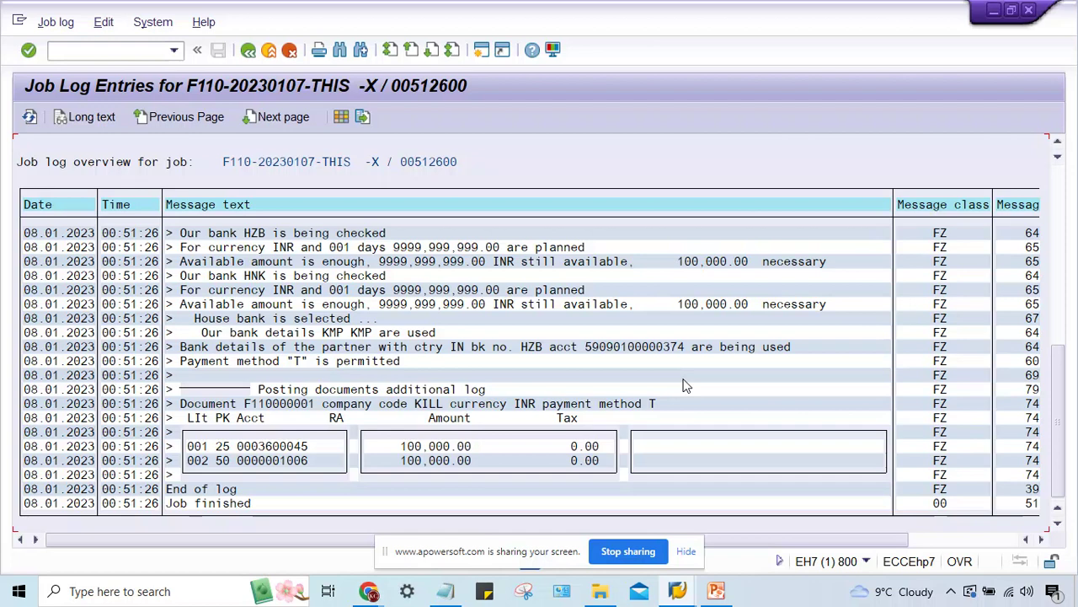